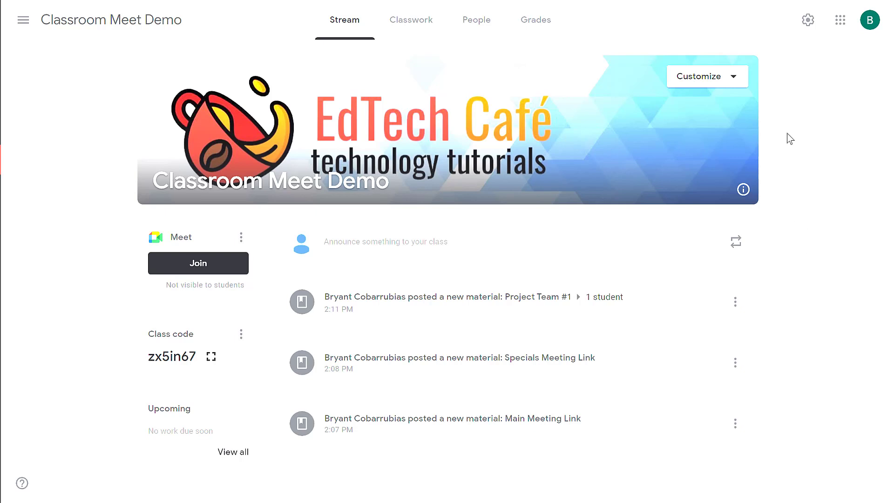
left_click(815, 25)
scroll(754, 277, "down", 15)
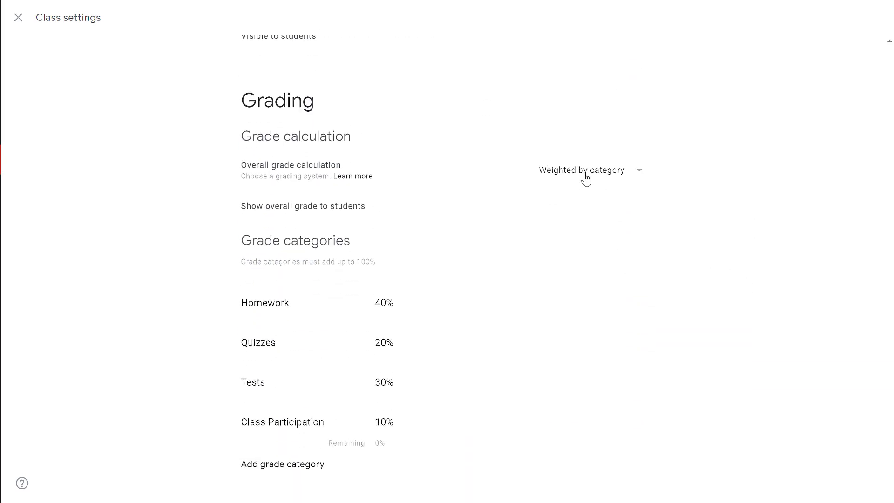
left_click(586, 180)
left_click(722, 176)
Step: Leave class settings and bring up the Create menu on the Classwork page
left_click(18, 18)
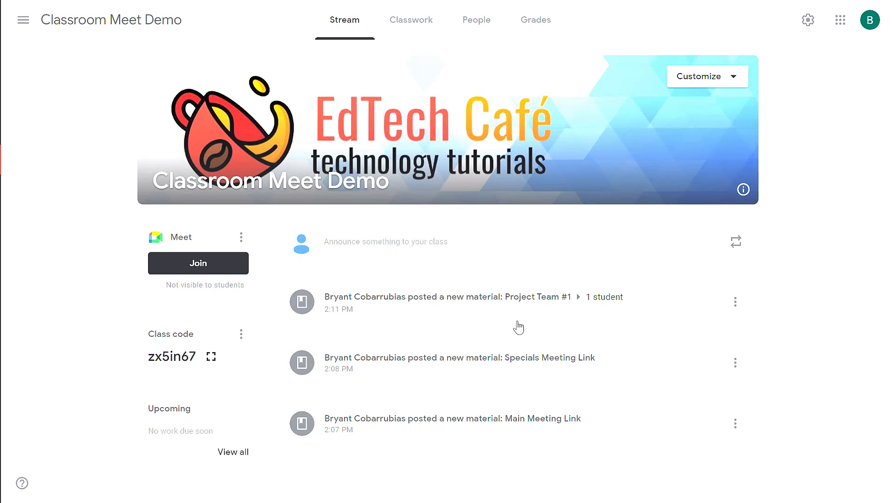
left_click(407, 28)
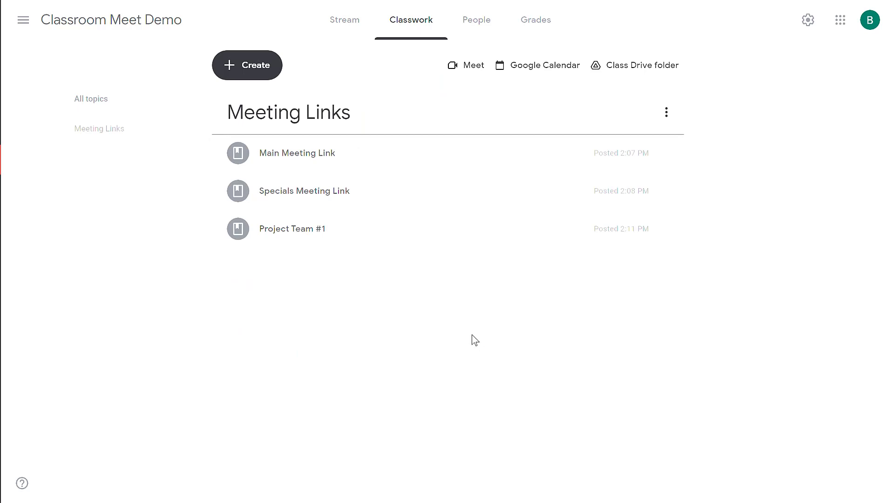
left_click(255, 66)
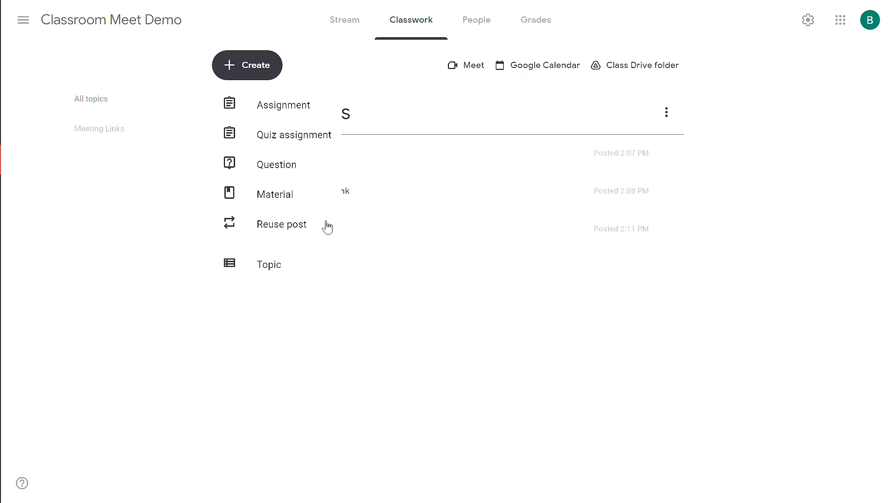
Step: Create an assignment titled 'Lyrics as Poetry' with instructions 'Read instructions in attached doc.'
left_click(278, 112)
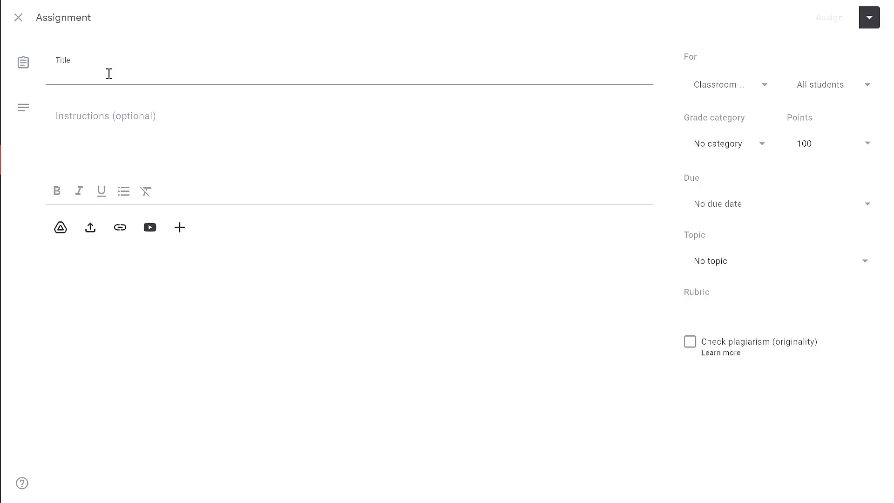
type("Lyrics as Poetry")
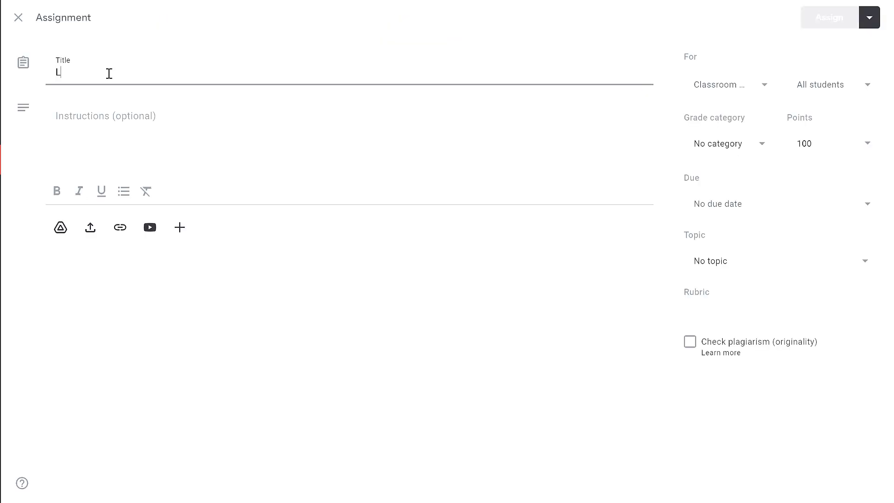
left_click(146, 119)
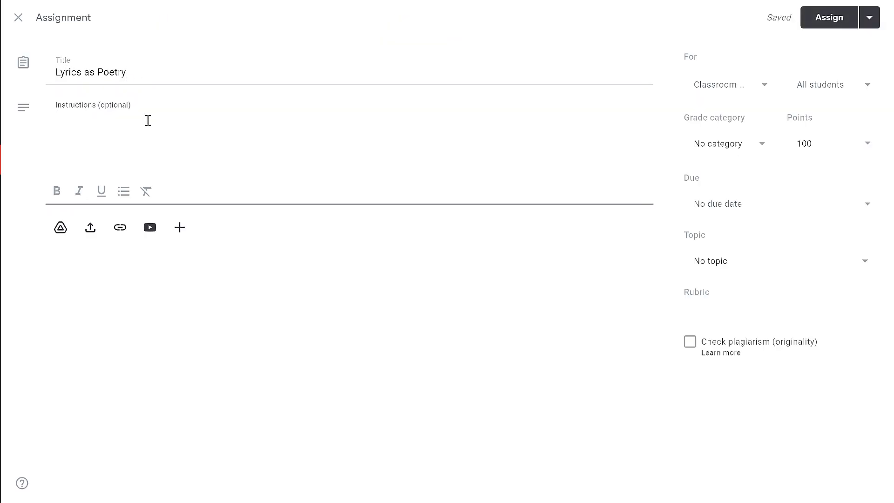
type("Read instructions in attached doc.")
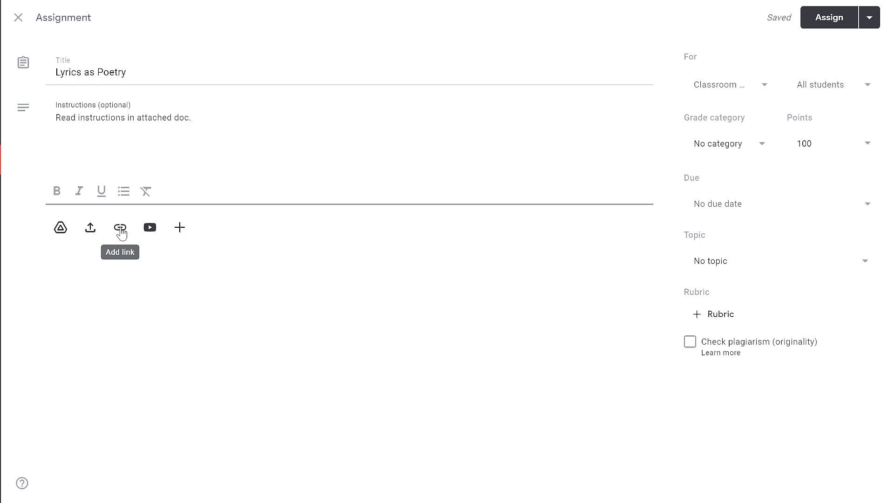
left_click(179, 227)
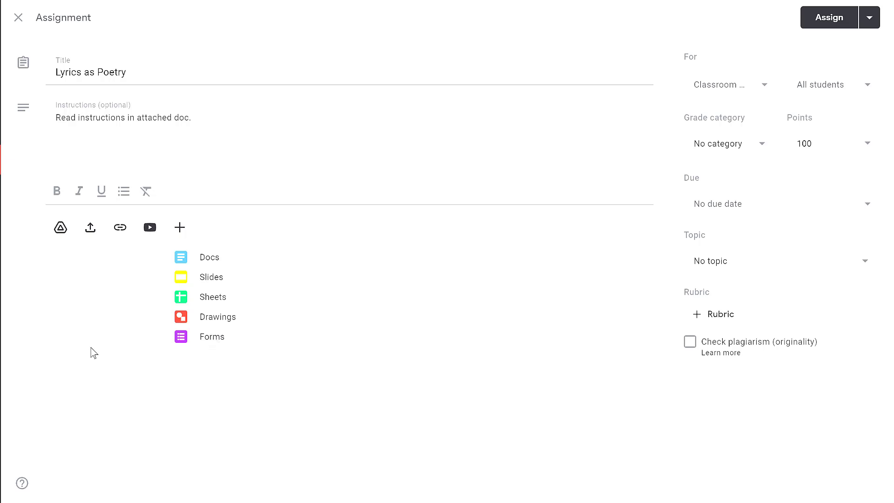
Step: Insert the 'Lyrics as Poetry' Google Doc from Drive's Recent files as an attachment
left_click(107, 309)
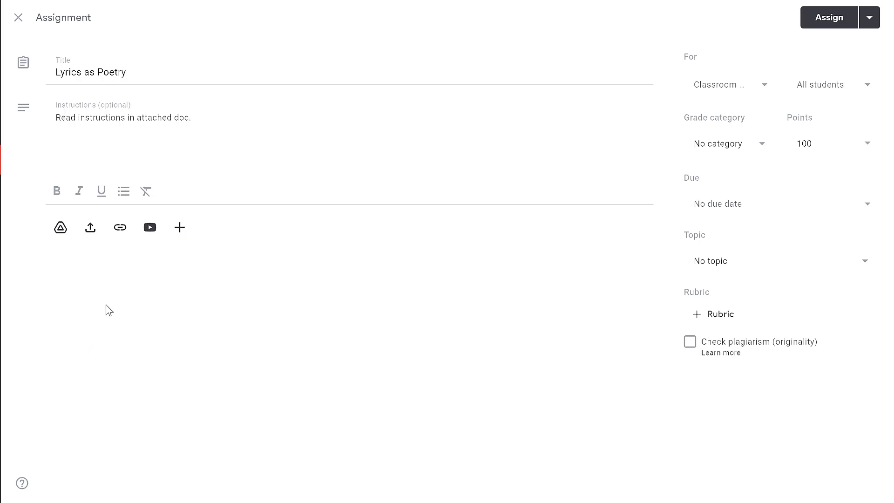
left_click(61, 231)
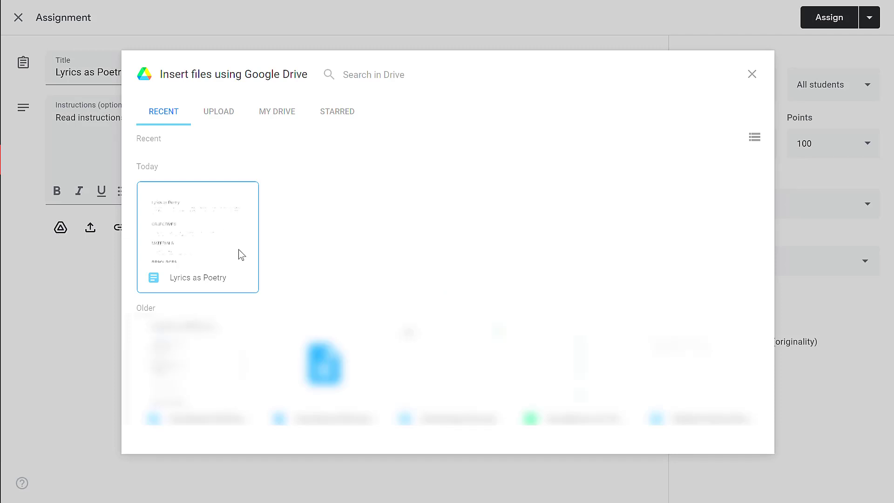
left_click(232, 220)
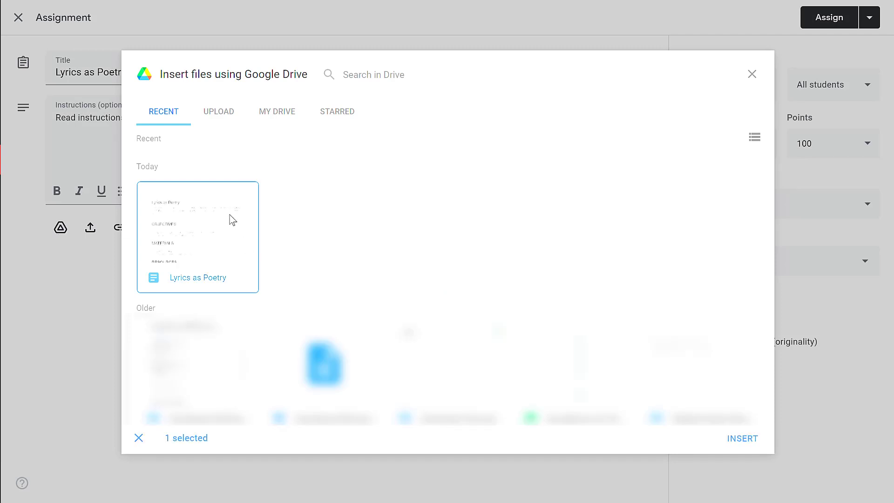
left_click(744, 439)
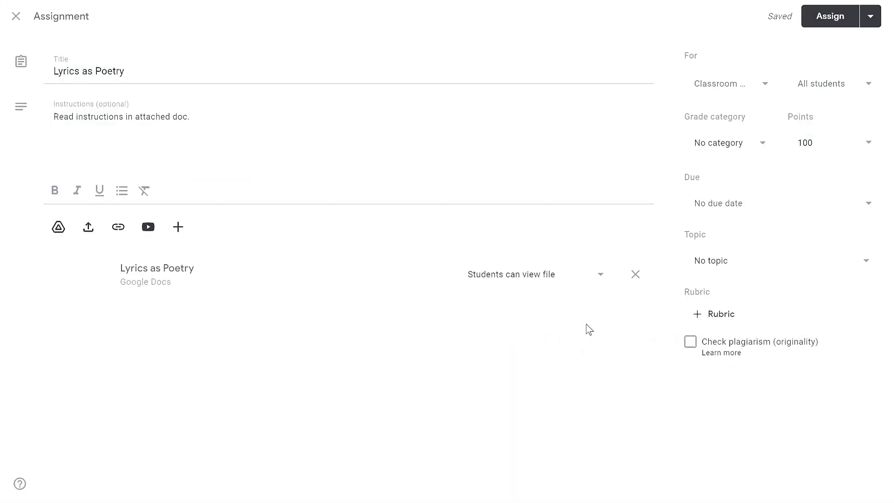
Step: Change the attached doc's sharing from view-only to 'Make a copy for each student'
left_click(600, 275)
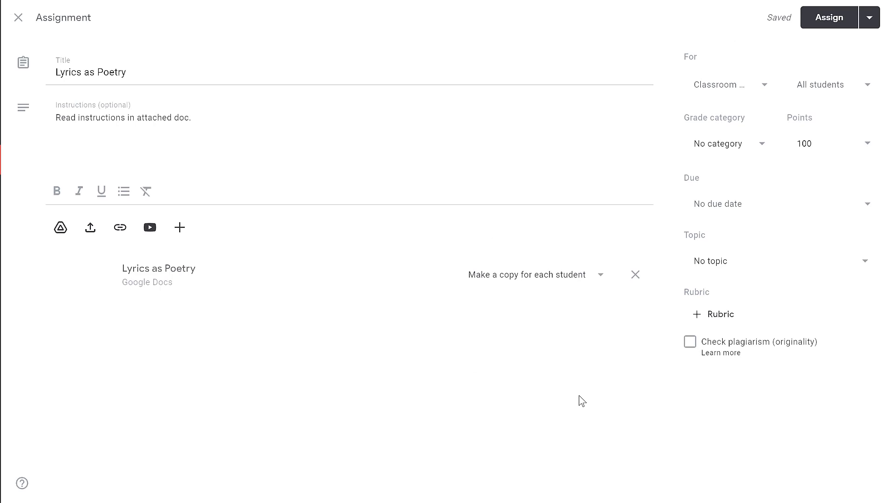
left_click(585, 275)
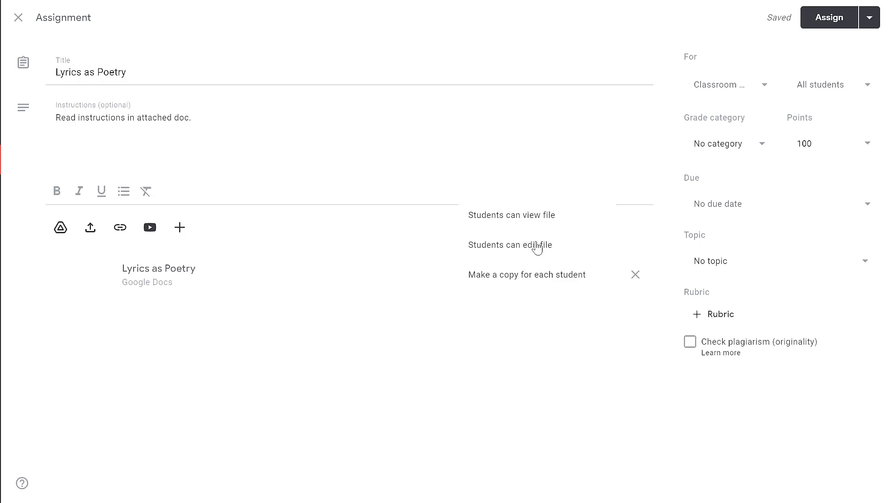
left_click(558, 328)
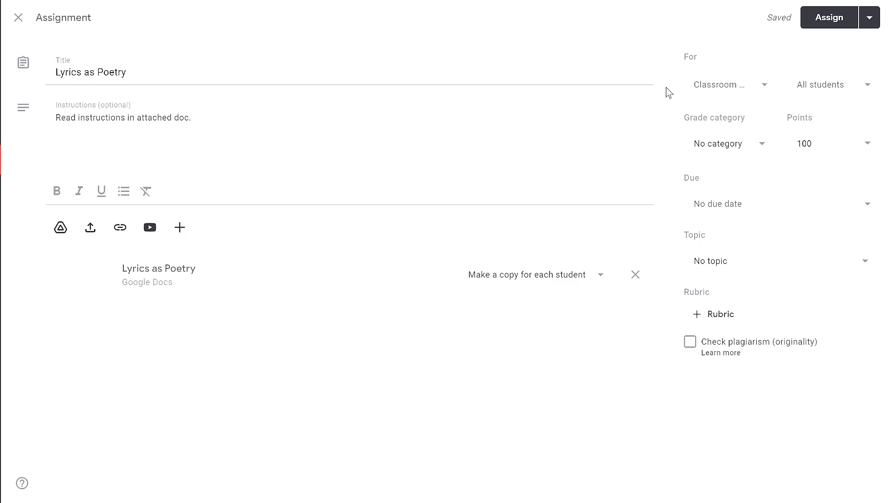
left_click(769, 91)
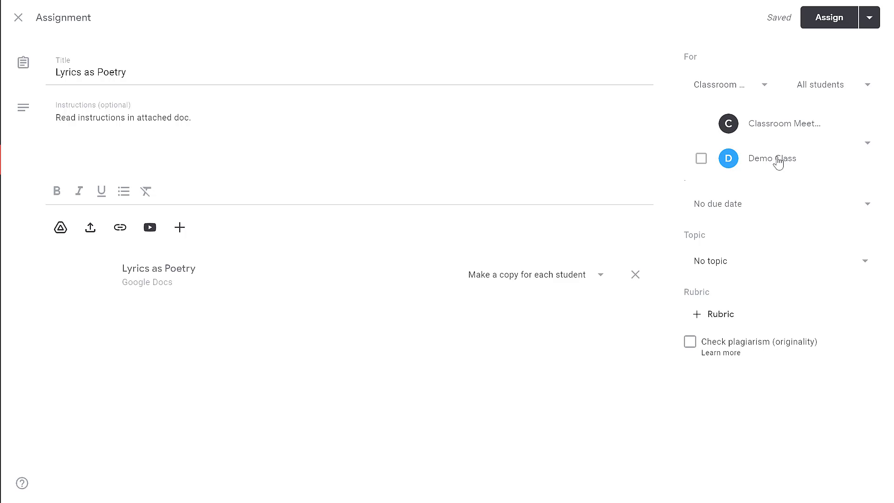
left_click(789, 62)
left_click(876, 96)
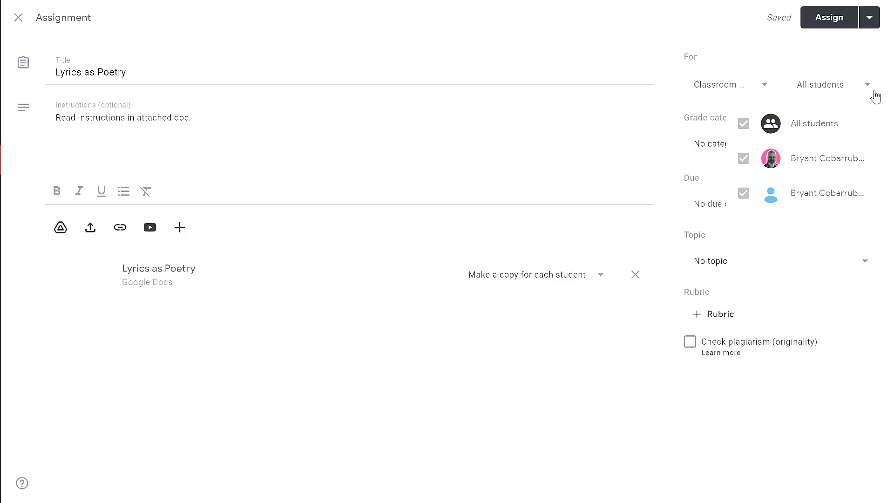
left_click(808, 63)
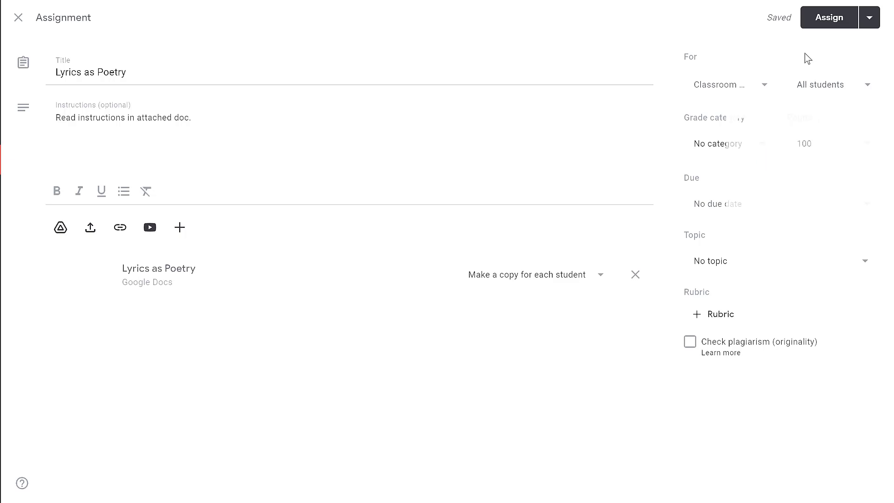
left_click(766, 87)
left_click(727, 124)
left_click(869, 88)
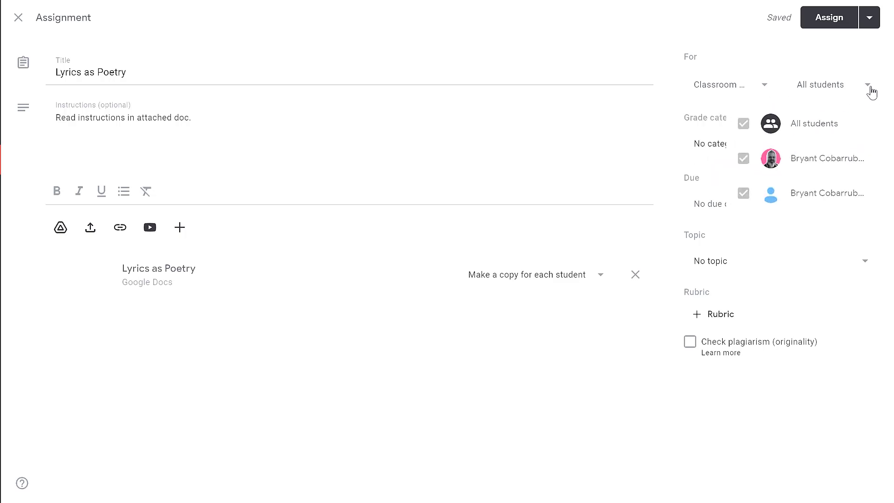
left_click(828, 84)
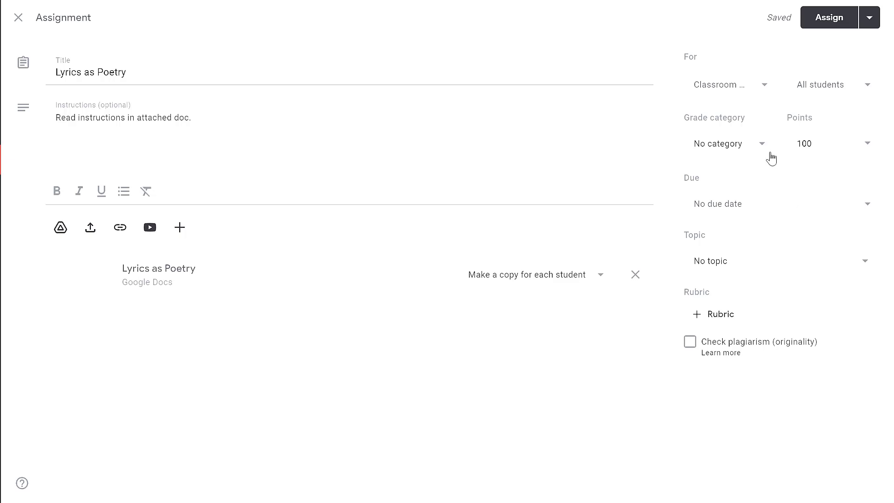
Step: Set the grade category to Homework and the due date to Fri, Feb 25, 2022, 4:00 PM
left_click(707, 146)
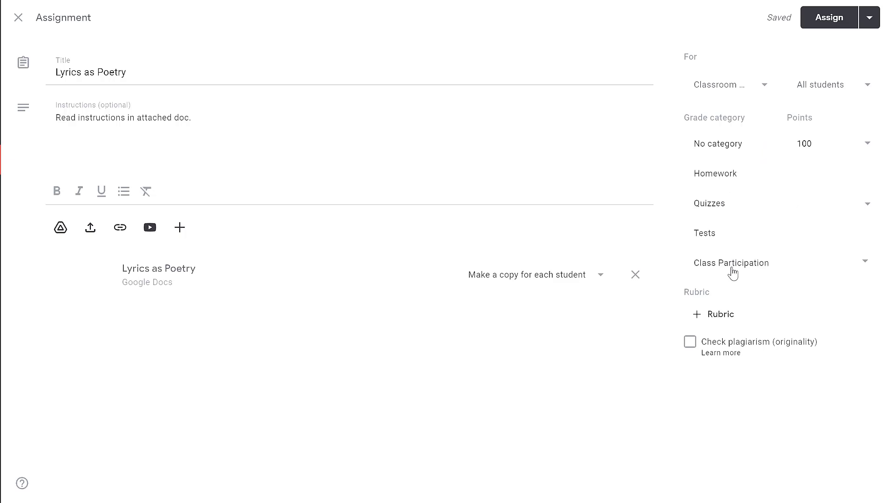
left_click(728, 176)
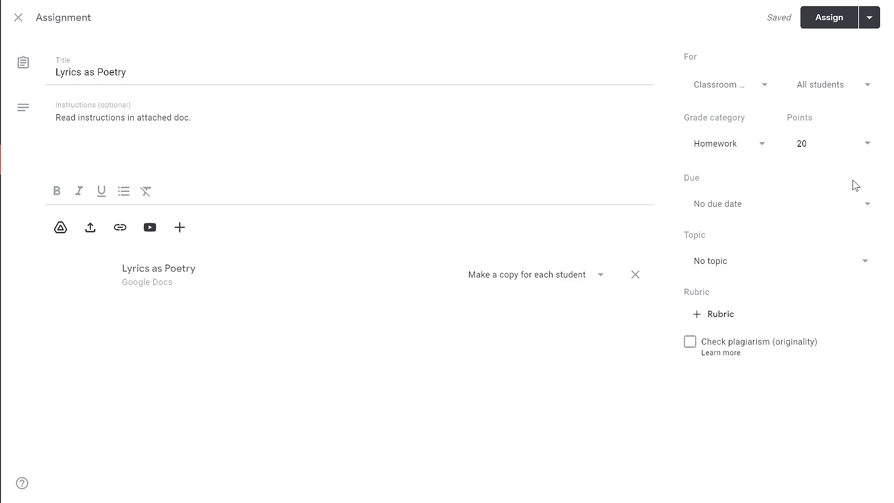
left_click(867, 143)
left_click(815, 184)
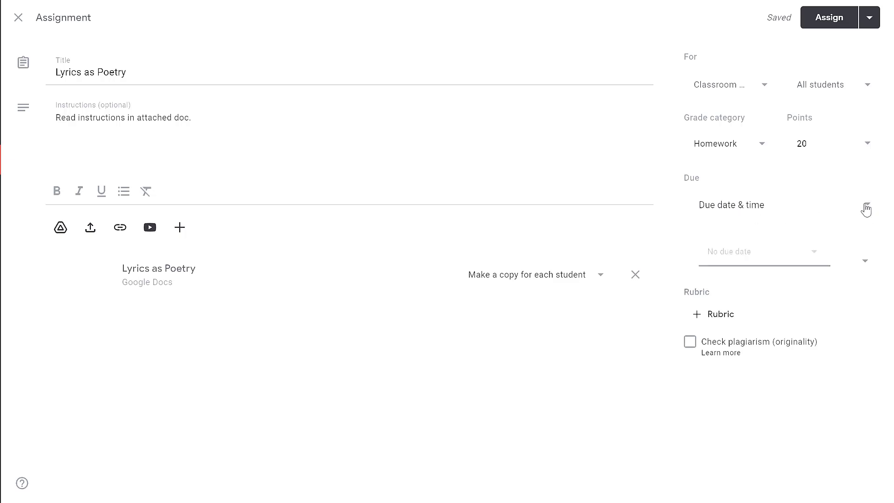
left_click(818, 262)
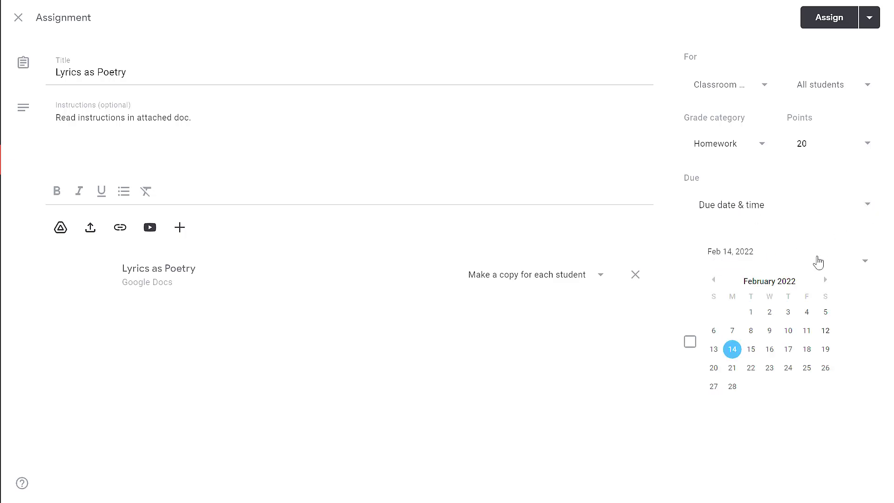
left_click(808, 368)
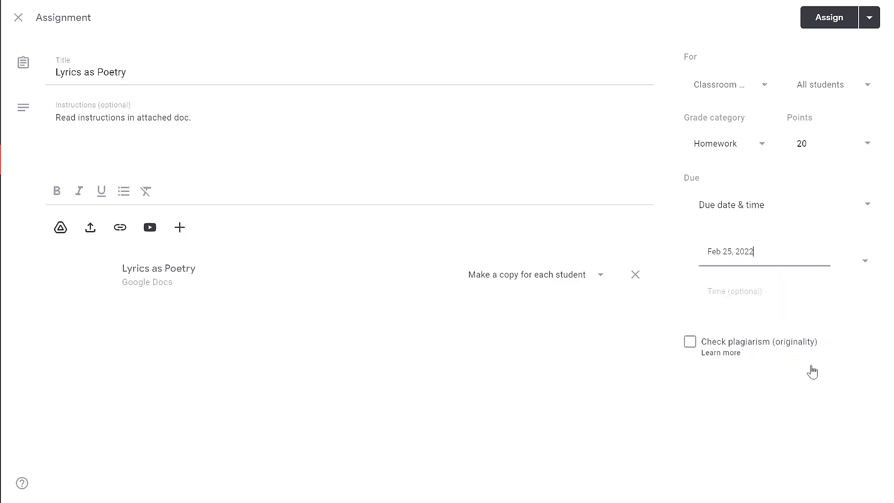
left_click(746, 298)
type("4")
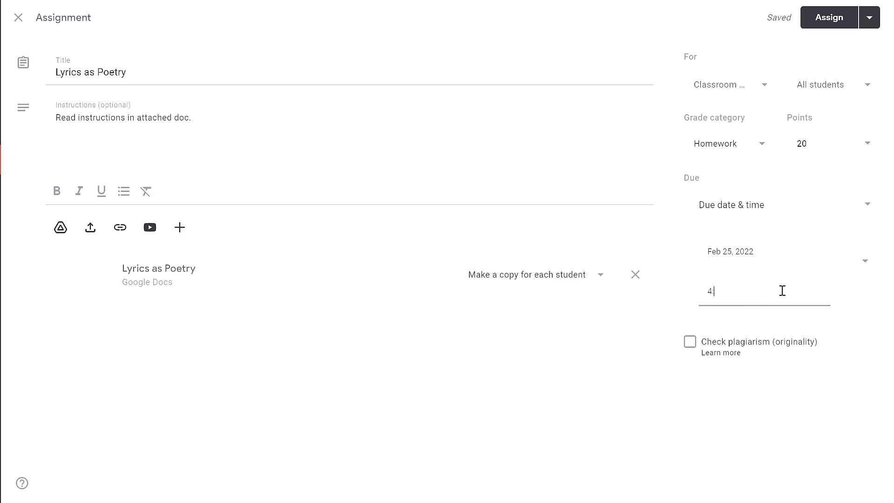
type(":00pm")
key("Return")
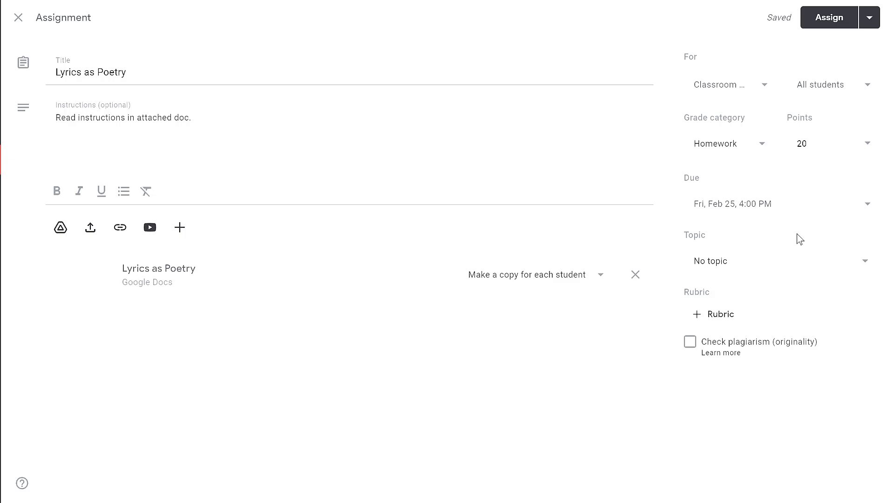
Step: Review the topic options, then assign 'Lyrics as Poetry' to the class immediately
left_click(864, 260)
left_click(849, 230)
left_click(872, 24)
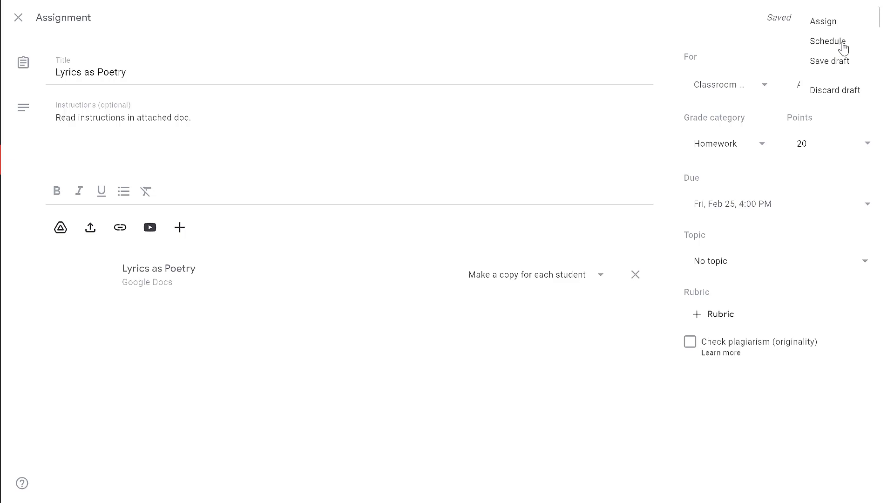
left_click(823, 21)
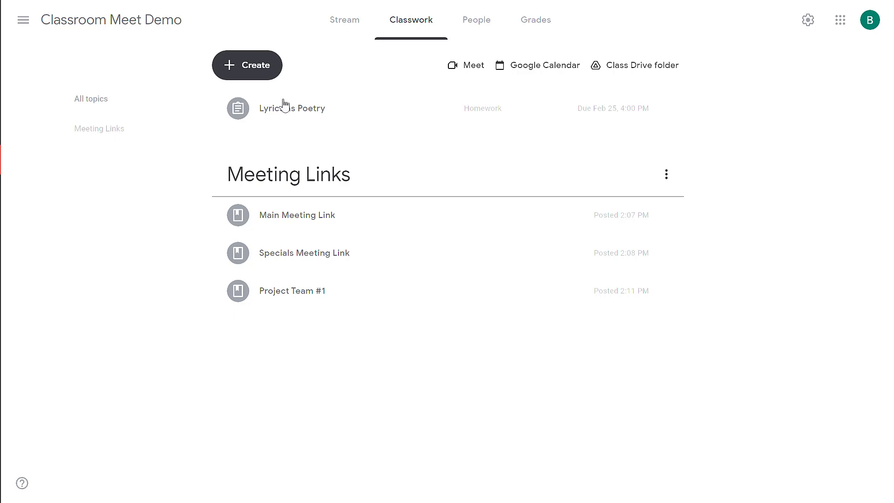
Step: Add a topic named 'Poetry' through Create > Topic
left_click(264, 76)
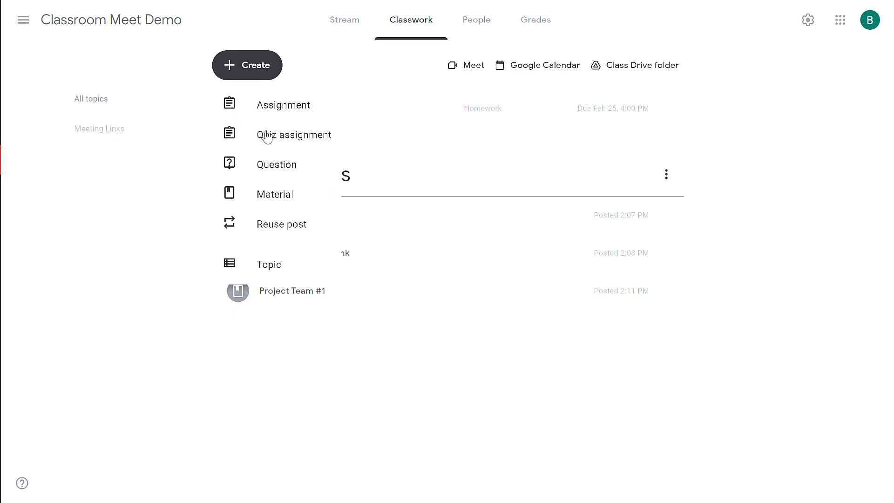
left_click(278, 270)
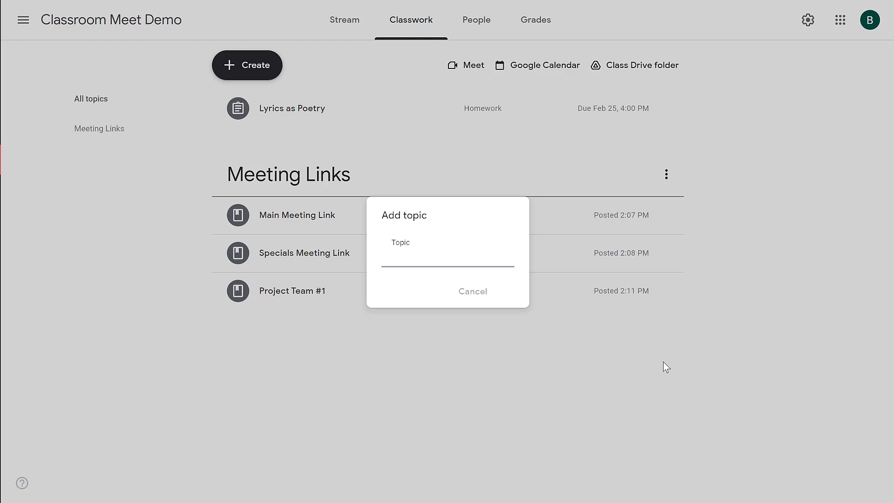
type("Poetry")
left_click(511, 292)
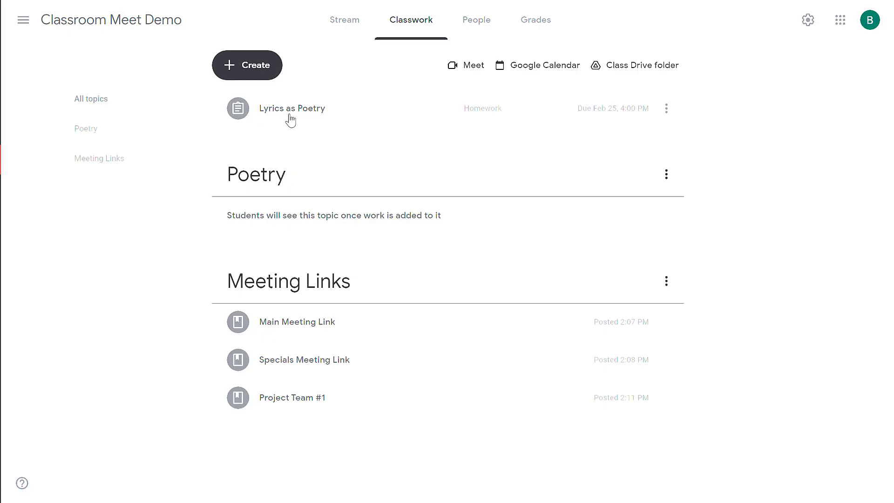
Step: Edit 'Lyrics as Poetry' to set its topic to Poetry and save the change
left_click(666, 112)
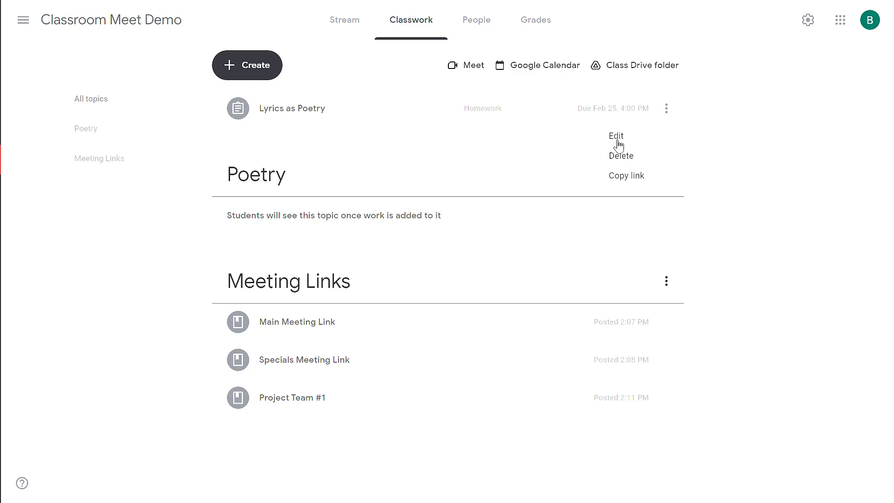
left_click(615, 138)
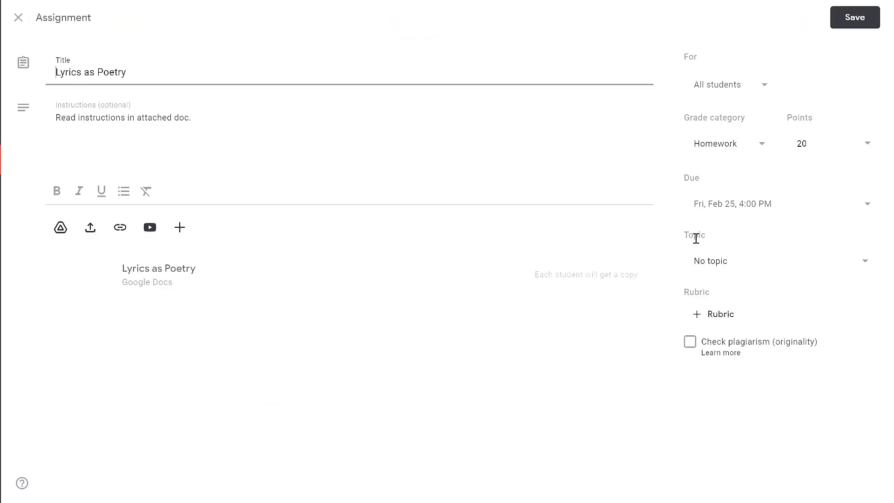
left_click(859, 267)
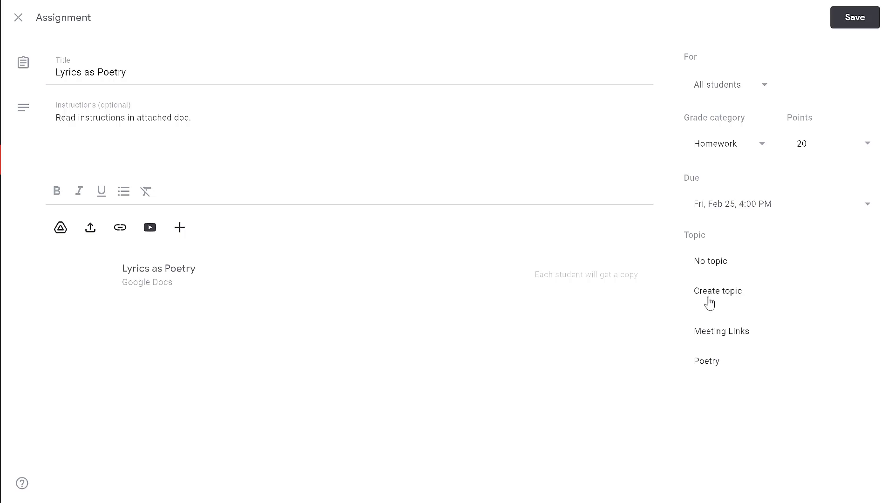
left_click(715, 367)
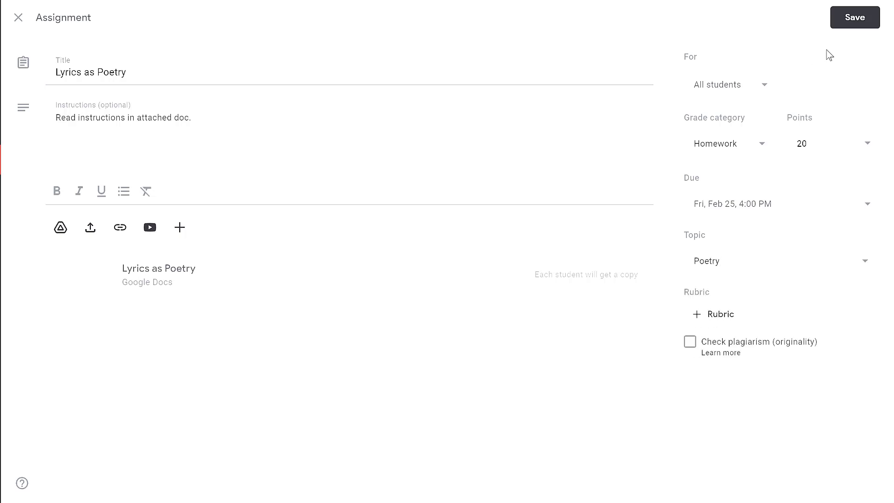
left_click(846, 21)
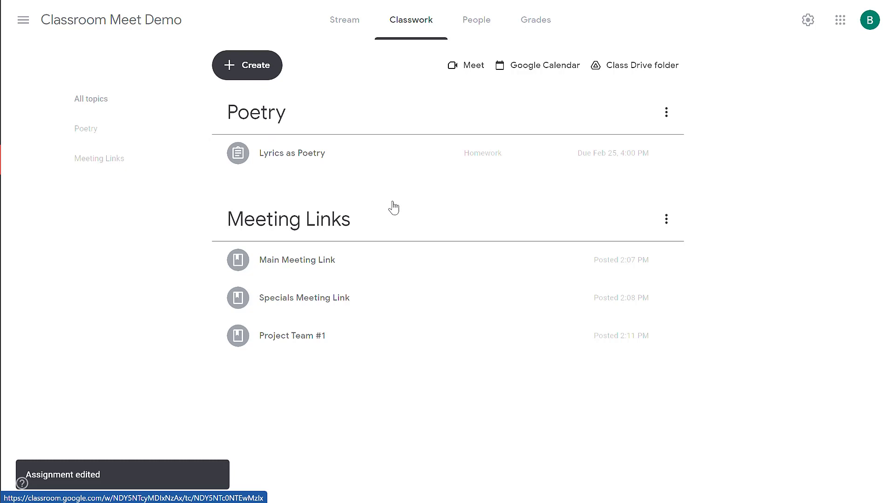
Step: Drag the topic sections so Meeting Links sits above Poetry
left_click_drag(393, 206, 344, 213)
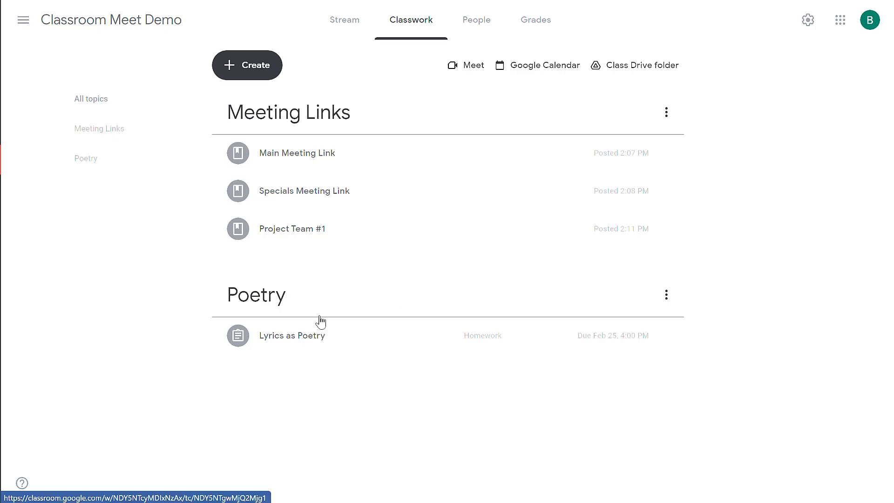
left_click_drag(318, 316, 408, 323)
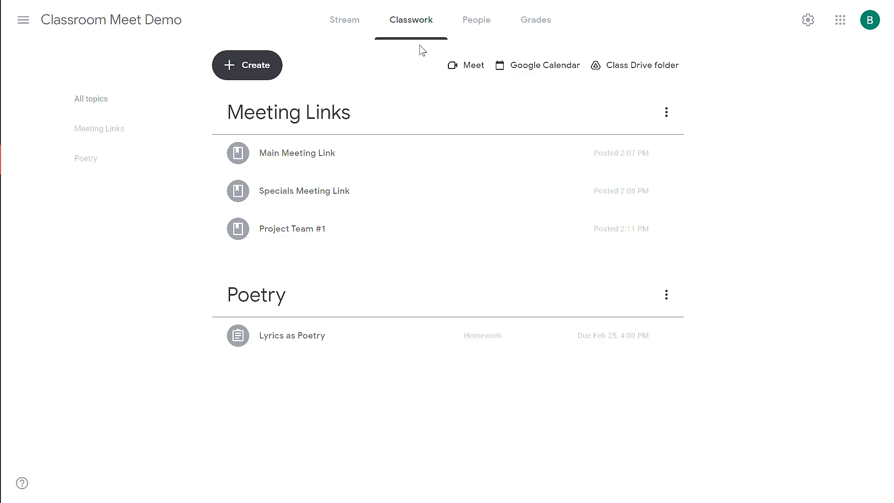
Step: Go to the Stream, then open and scroll through a student's copy of the Lyrics as Poetry doc
left_click(350, 35)
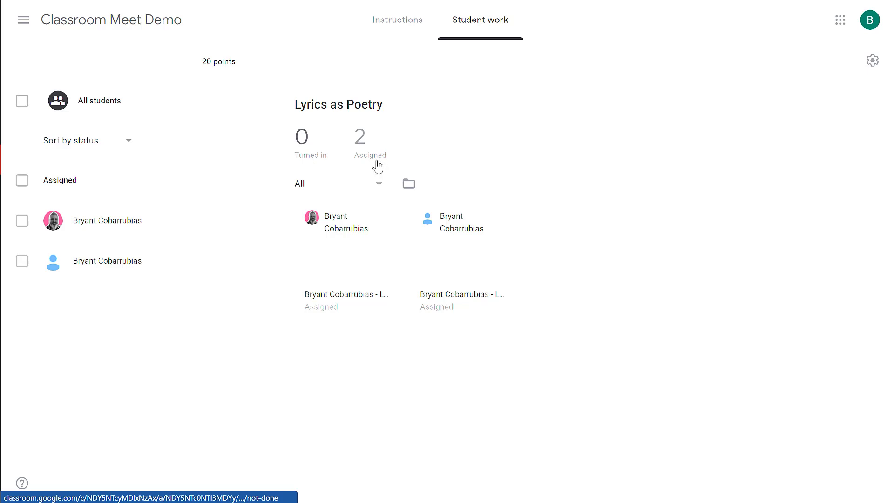
left_click(466, 268)
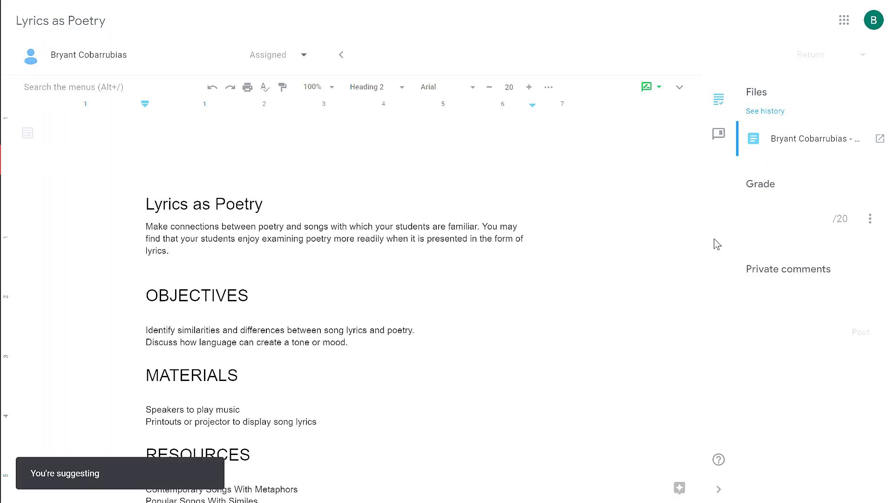
scroll(385, 366, "down", 15)
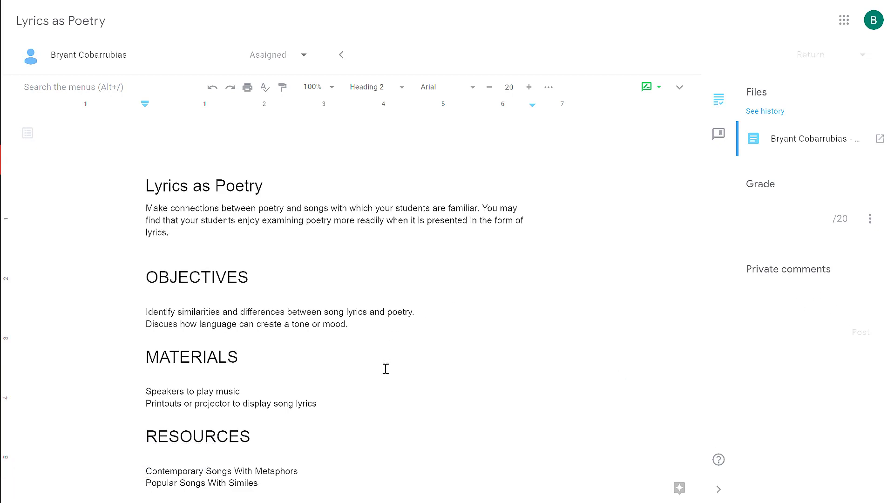
scroll(385, 365, "up", 15)
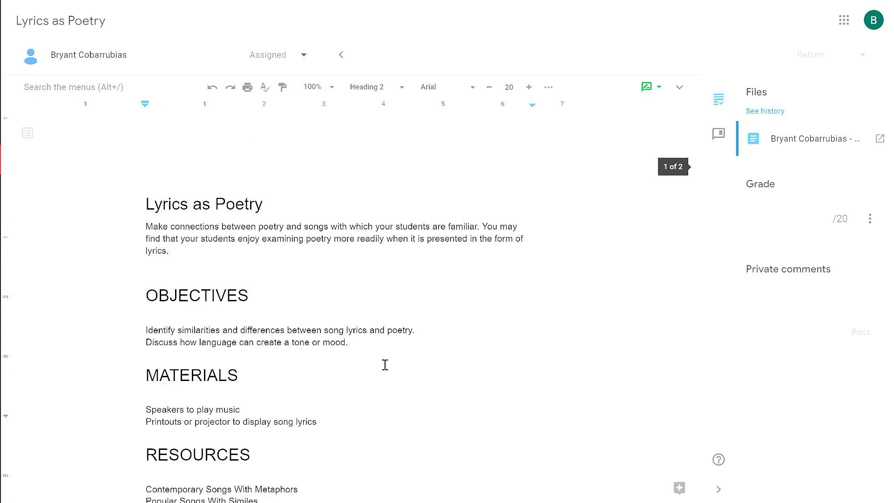